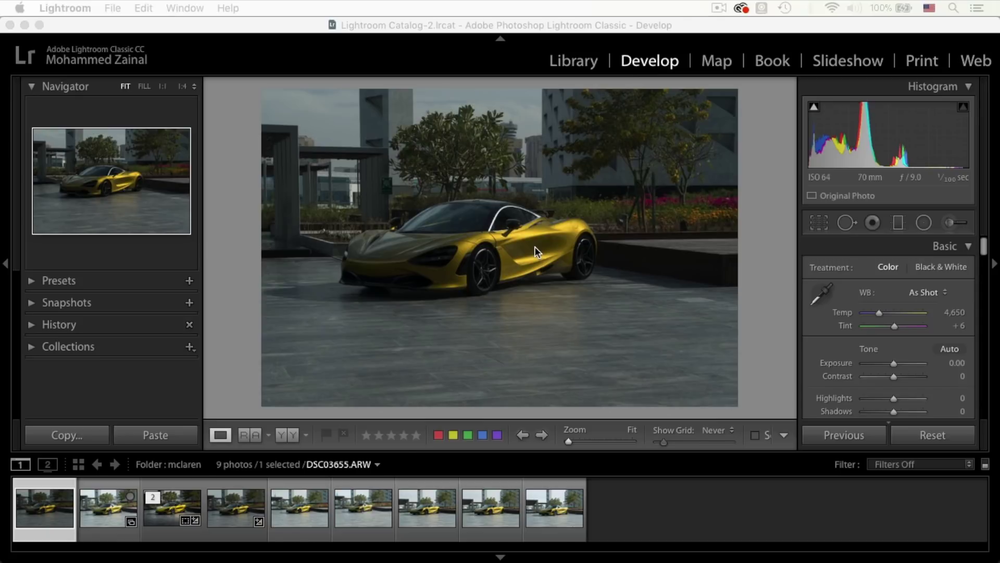
# Show Lightroom's camera-settings overlay and switch to DSC03656.ARW (1/80 sec, f/9.0, ISO 125, 70 mm).
pyautogui.click(245, 286)
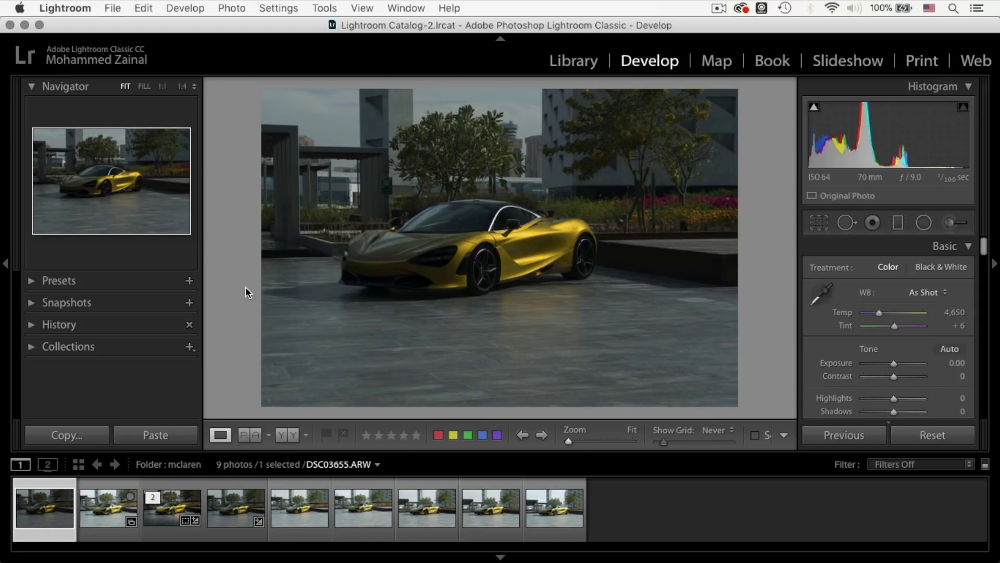
pyautogui.press('i')
pyautogui.press('i')
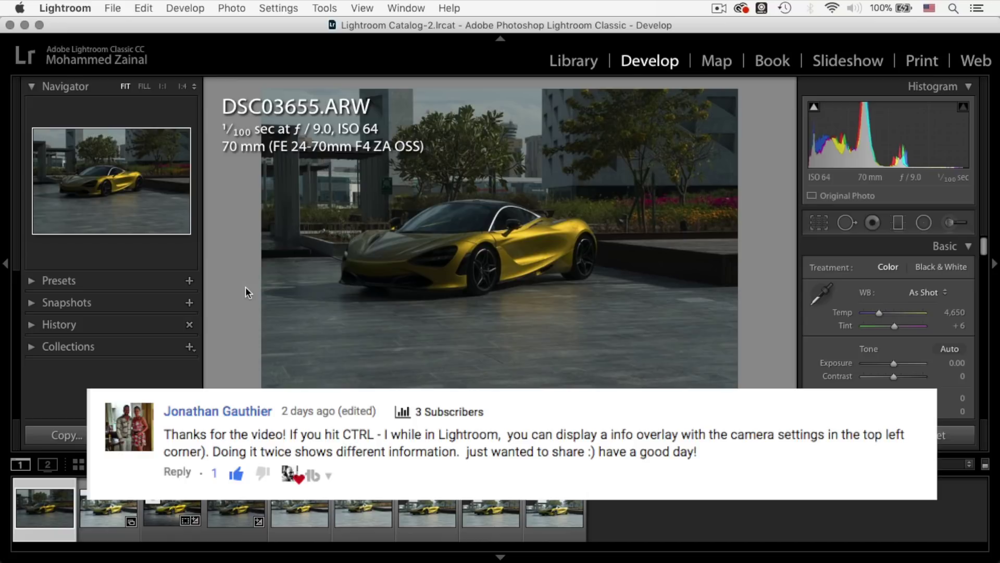
pyautogui.click(118, 508)
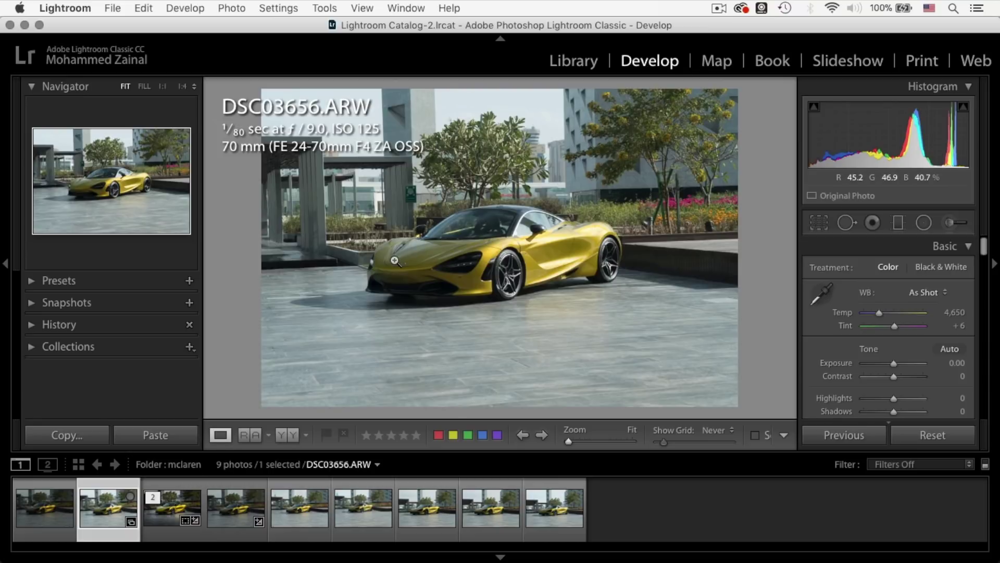
# Zoom DSC03656.ARW to 1:1 on the windshield and back out, then return to DSC03655.ARW.
pyautogui.click(489, 236)
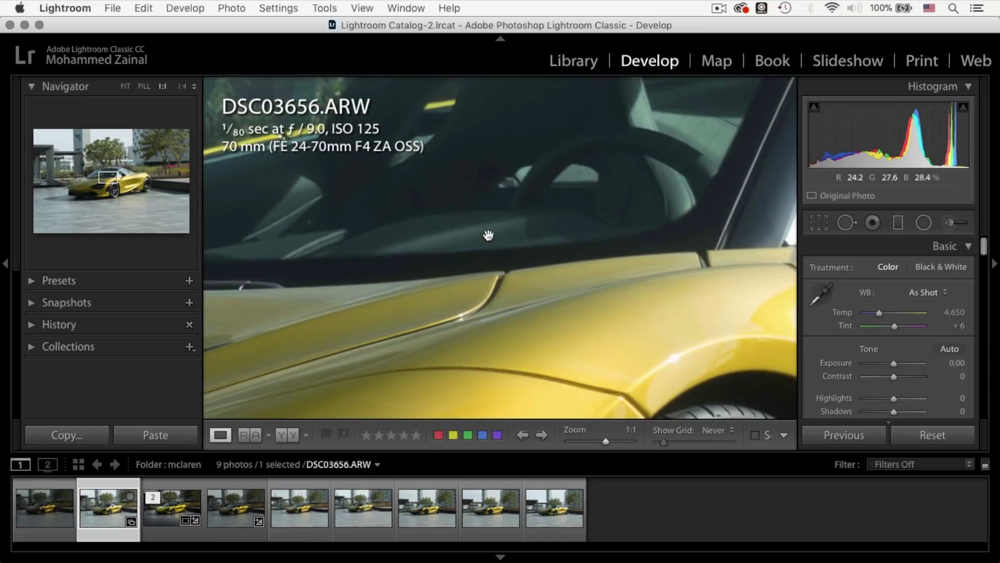
pyautogui.click(443, 225)
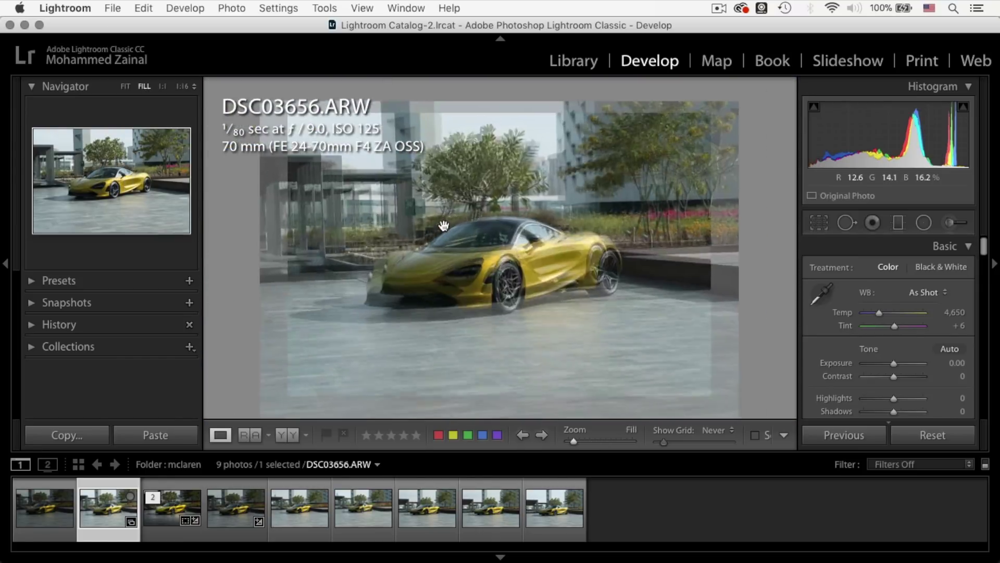
pyautogui.click(62, 506)
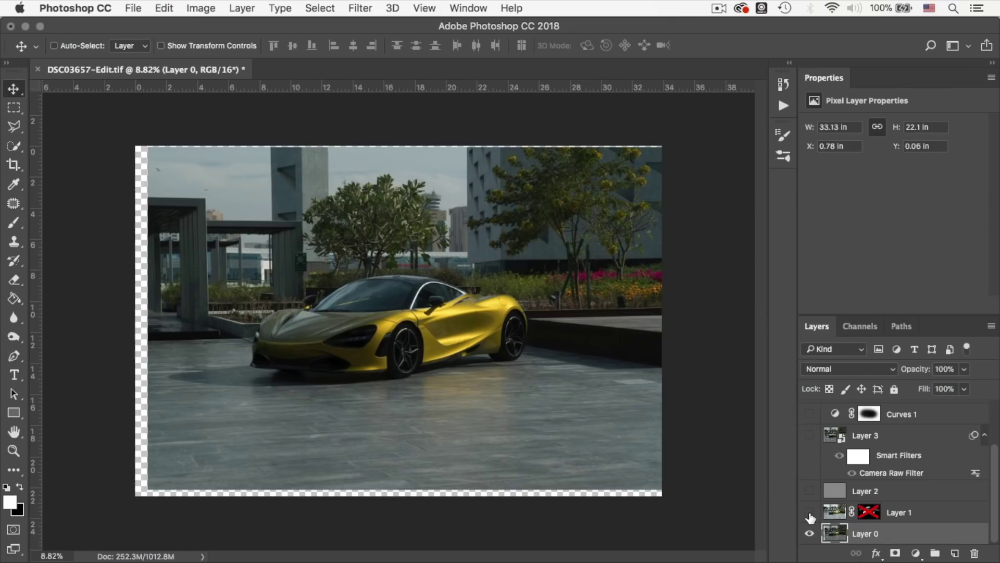
# Show Layer 1 over Layer 0, select both layers, and cancel out of Auto-Align Layers.
pyautogui.click(809, 513)
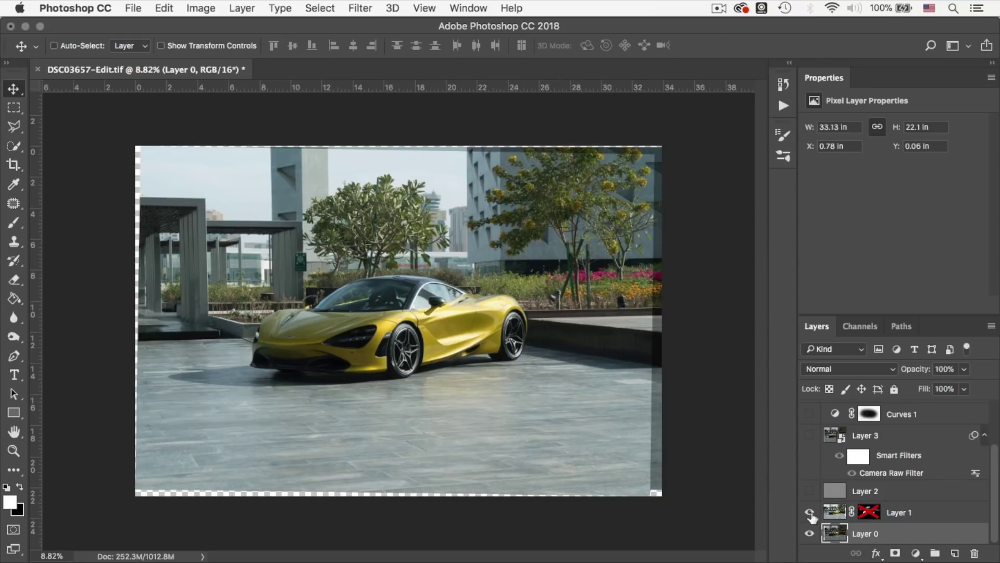
pyautogui.keyDown('shift'); pyautogui.click(837, 517); pyautogui.keyUp('shift')
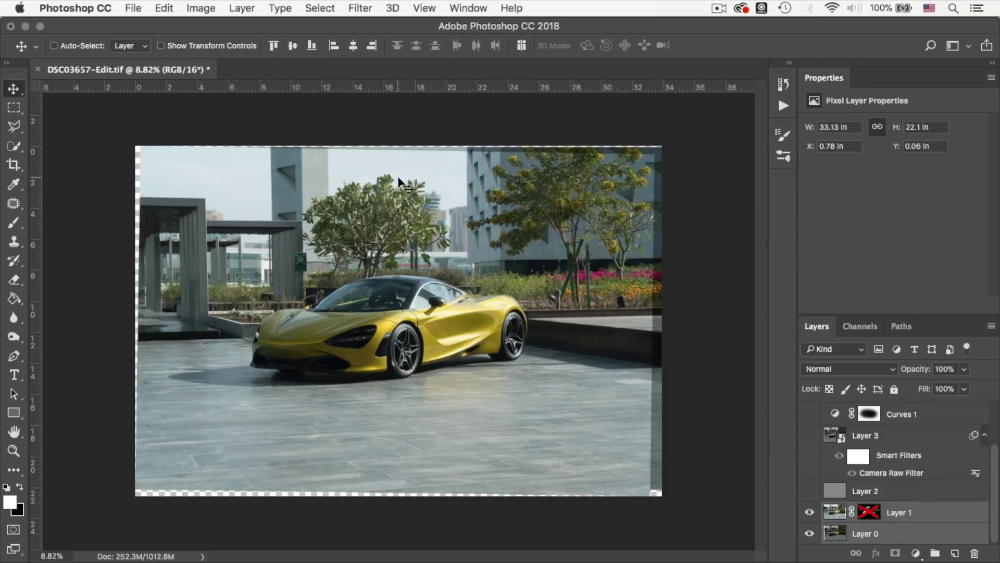
pyautogui.click(165, 8)
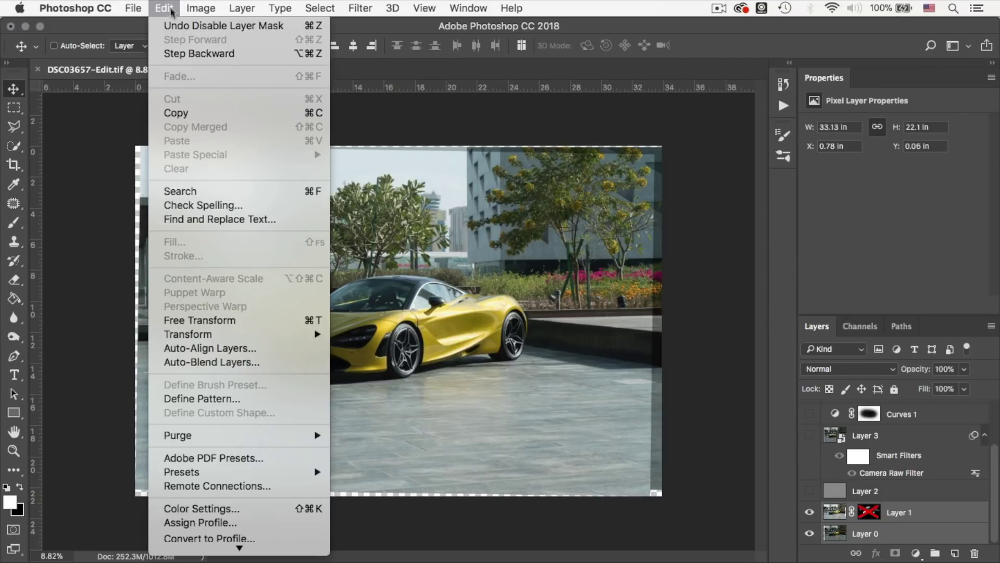
pyautogui.click(242, 348)
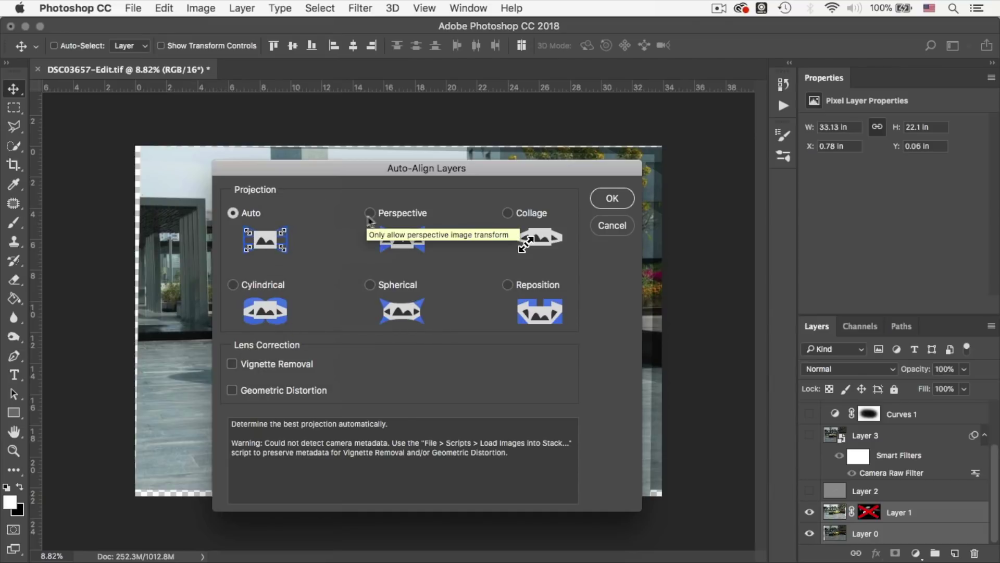
pyautogui.click(614, 229)
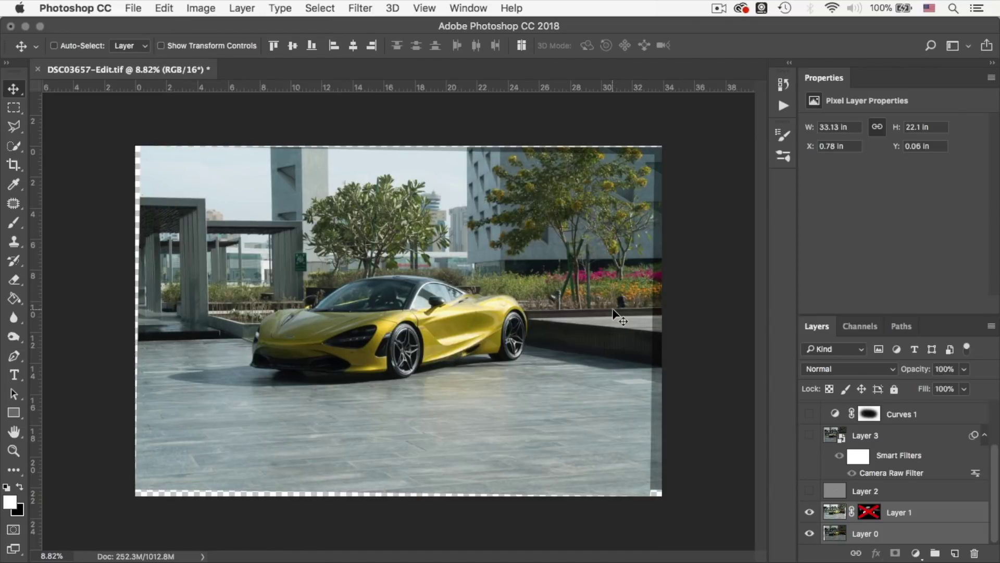
pyautogui.scroll(-3, 448, 341)
# Enable Layer 1's mask and check how its brighter exposure blends over the car.
pyautogui.click(868, 512)
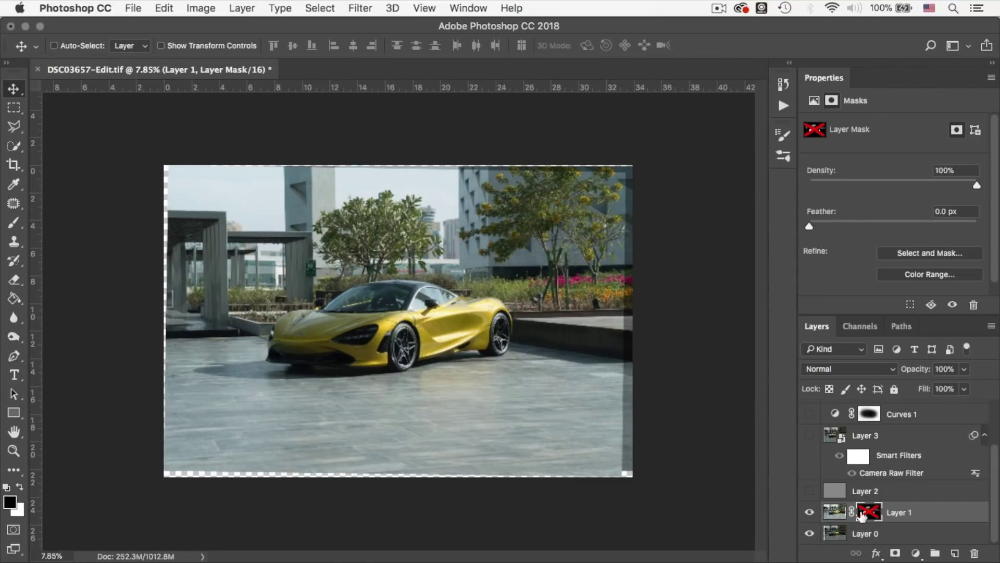
pyautogui.keyDown('shift'); pyautogui.click(862, 514); pyautogui.keyUp('shift')
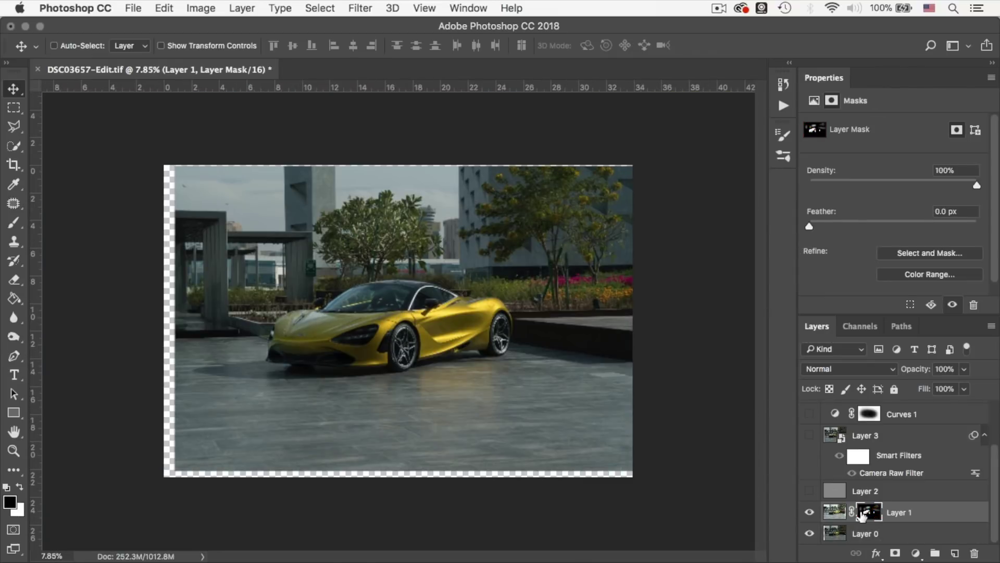
pyautogui.click(810, 512)
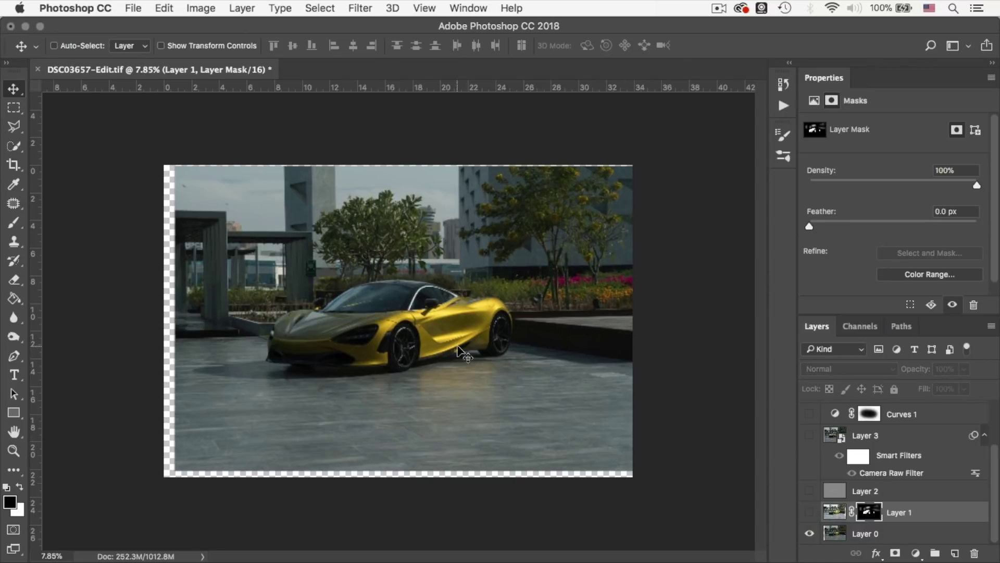
pyautogui.scroll(5, 461, 352)
pyautogui.scroll(1, 461, 351)
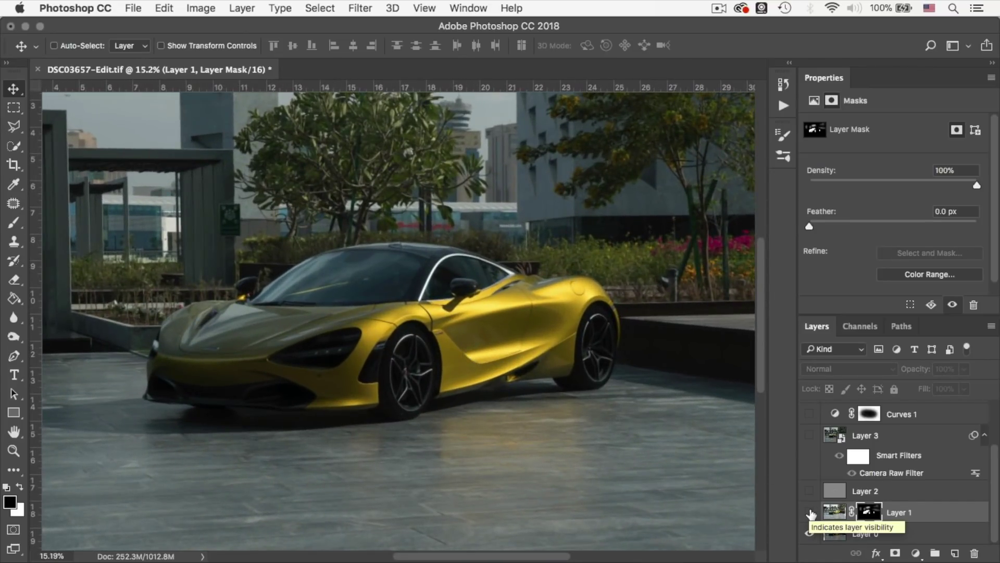
pyautogui.click(809, 513)
pyautogui.click(810, 513)
pyautogui.click(810, 512)
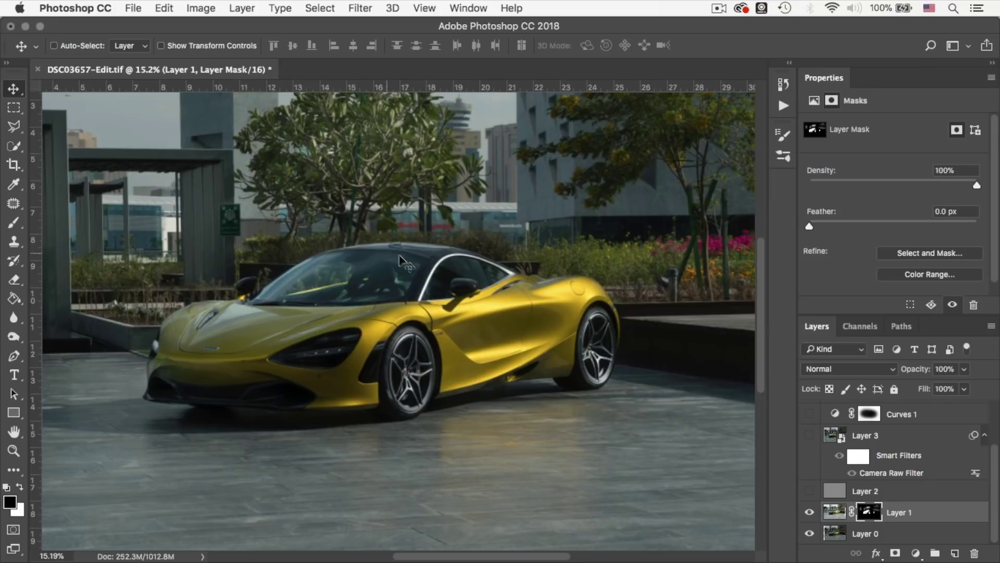
# Toggle Layer 1 repeatedly to compare the car with and without the masked exposure, ending hidden.
pyautogui.scroll(-3, 416, 289)
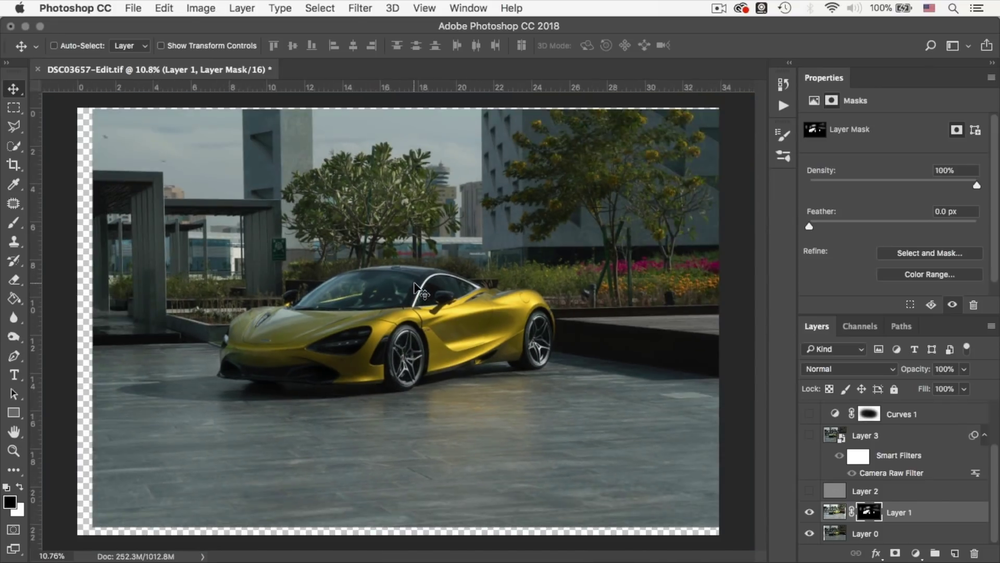
pyautogui.scroll(-1, 415, 288)
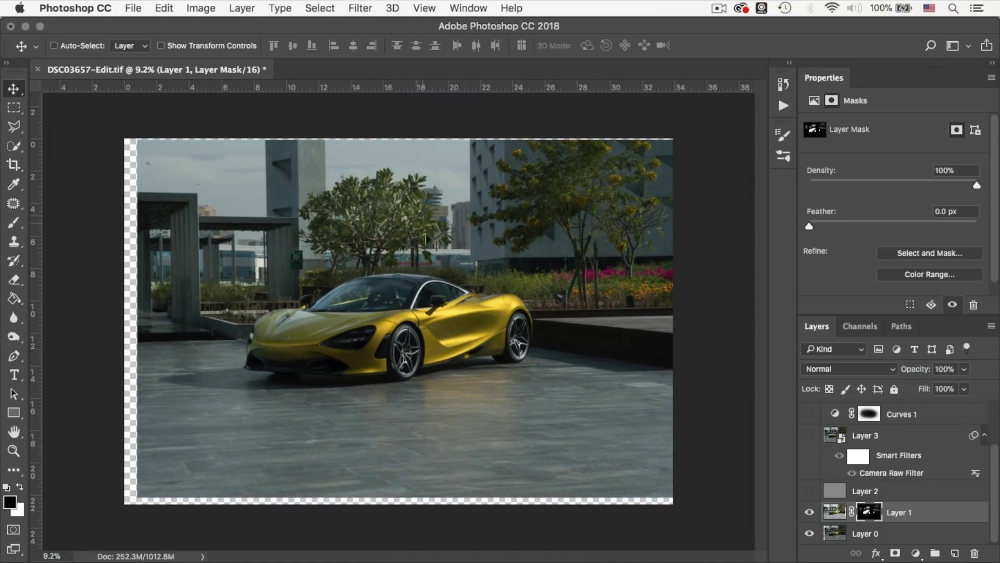
pyautogui.click(815, 513)
pyautogui.click(815, 513)
pyautogui.click(816, 513)
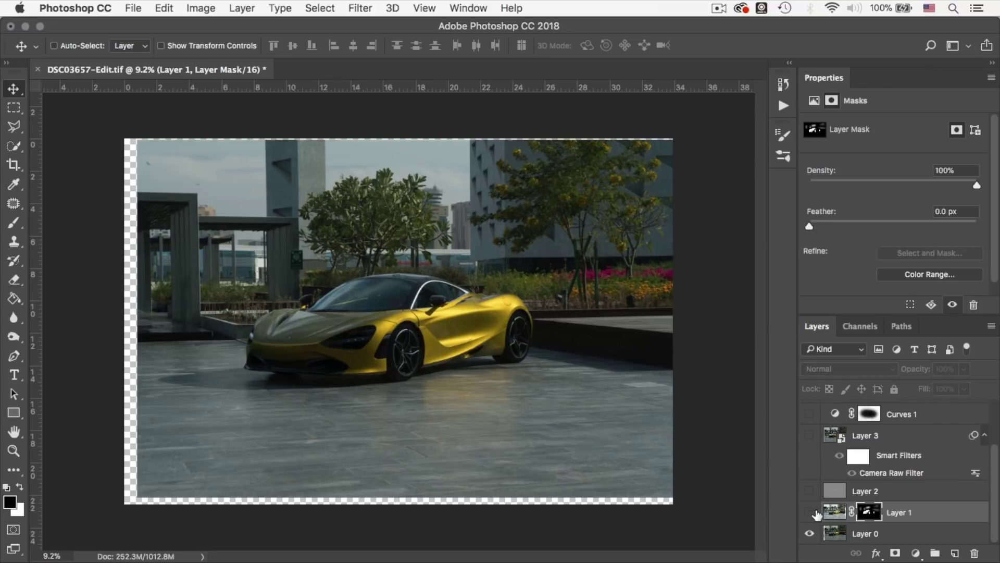
pyautogui.click(815, 513)
pyautogui.click(815, 514)
pyautogui.click(816, 513)
pyautogui.click(816, 513)
pyautogui.click(816, 513)
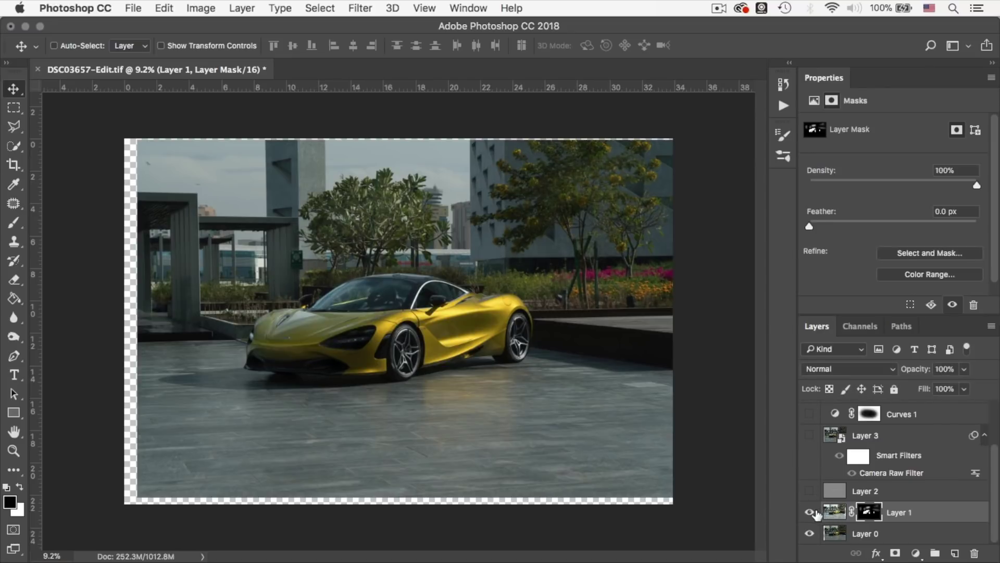
pyautogui.click(816, 513)
pyautogui.click(816, 514)
# Turn Layer 1 back on, then show and select the grey Overlay Layer 2, toggling it to compare.
pyautogui.click(834, 512)
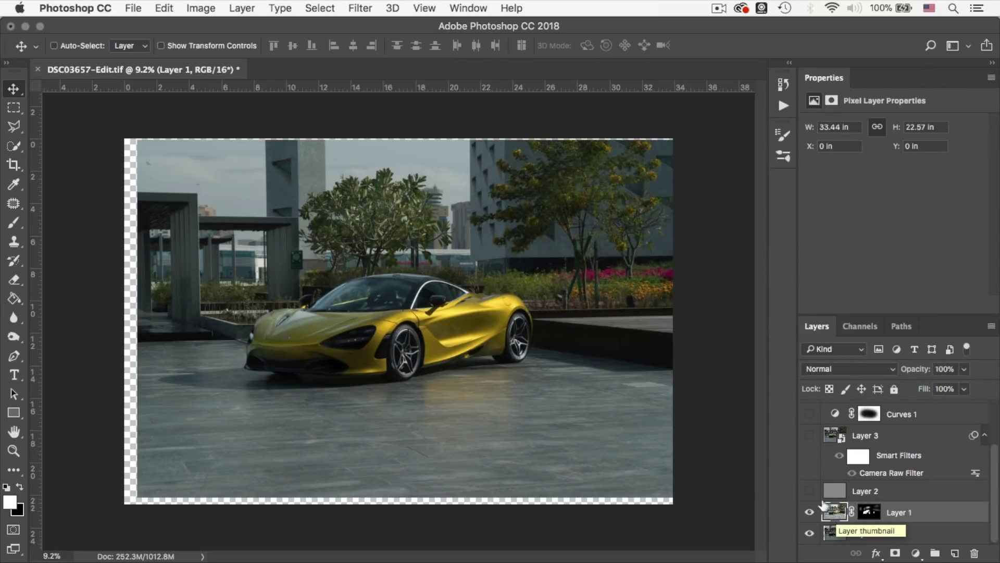
pyautogui.click(810, 491)
pyautogui.click(837, 493)
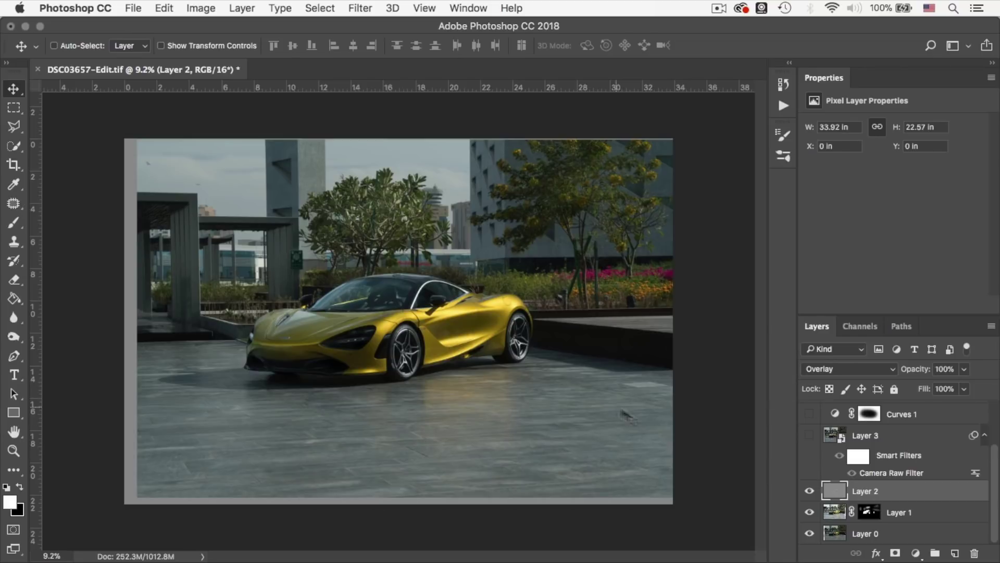
pyautogui.click(809, 492)
pyautogui.click(809, 491)
pyautogui.scroll(5, 449, 377)
pyautogui.scroll(1, 449, 376)
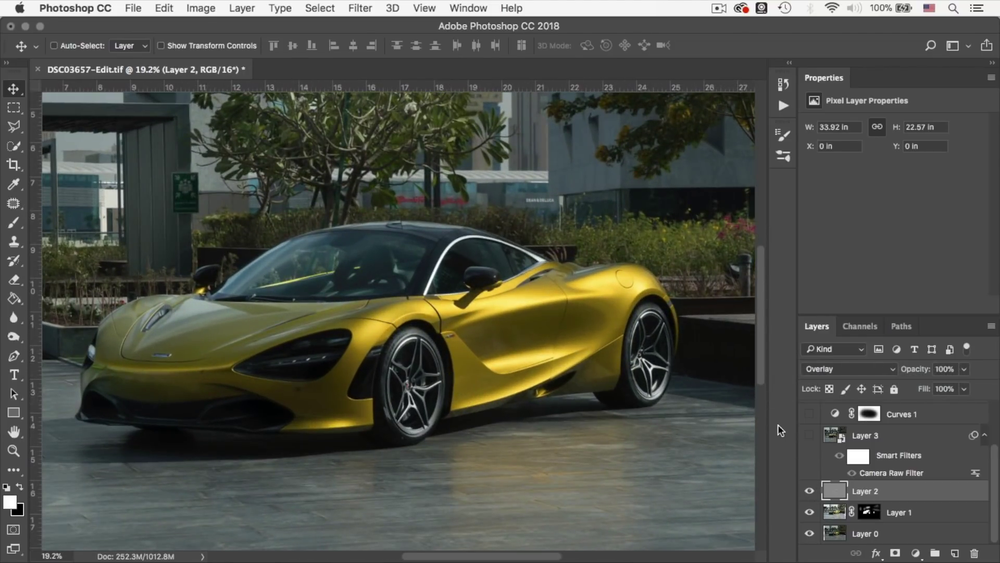
pyautogui.click(809, 491)
pyautogui.click(811, 491)
pyautogui.scroll(-3, 581, 336)
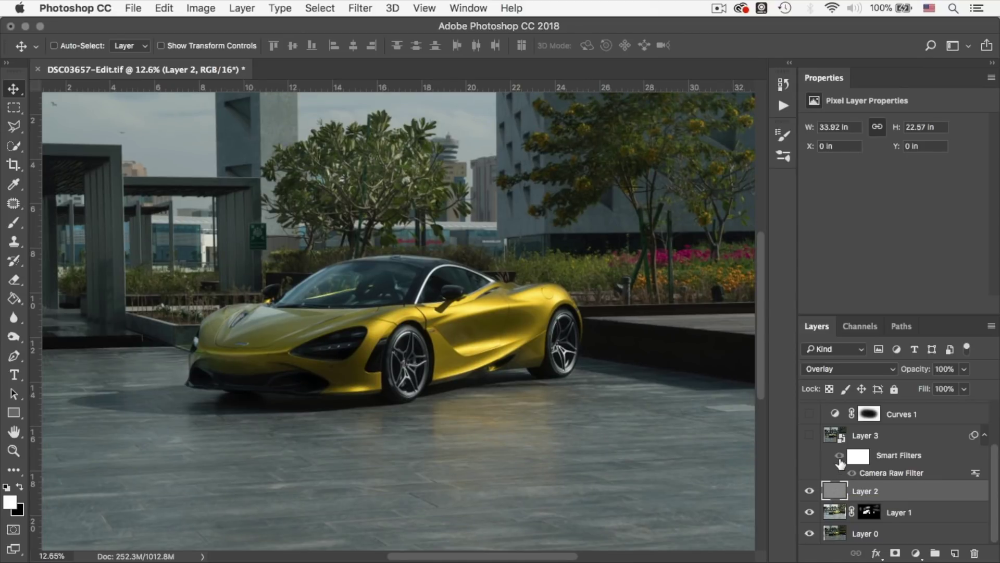
# Show Layer 3 and reopen its Camera Raw Filter settings.
pyautogui.click(810, 435)
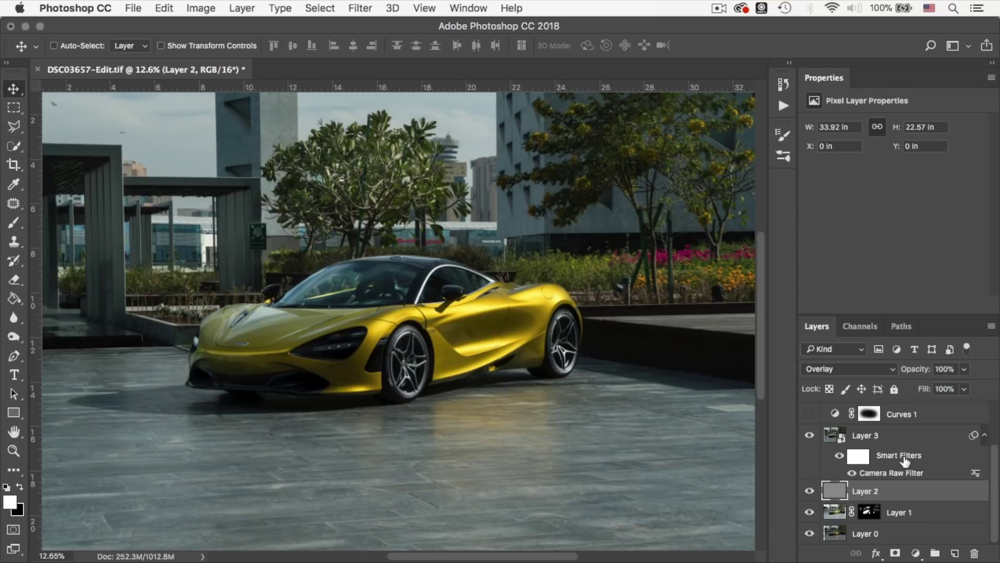
pyautogui.click(893, 473)
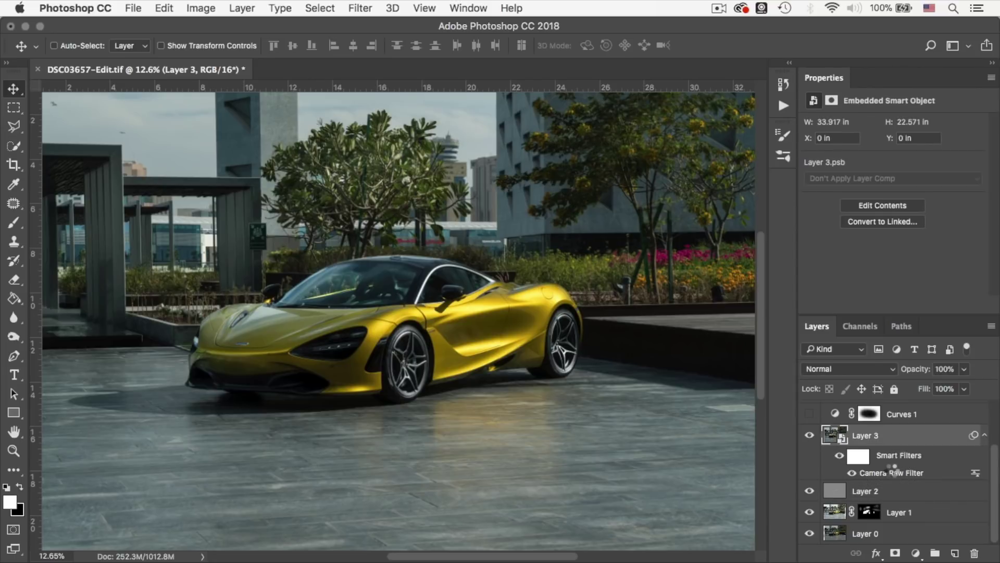
pyautogui.doubleClick(892, 473)
# Set Camera Raw Whites to +23 and move the dialog aside to reveal the photo.
pyautogui.scroll(-1, 840, 380)
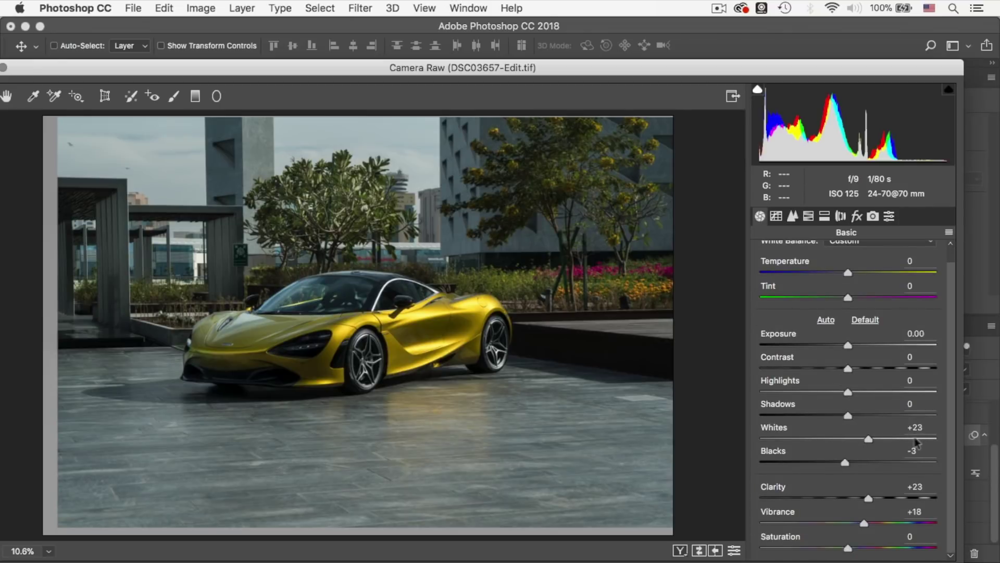
pyautogui.moveTo(869, 442)
pyautogui.mouseDown()
pyautogui.moveTo(833, 449)
pyautogui.moveTo(879, 449)
pyautogui.moveTo(855, 454)
pyautogui.mouseUp()
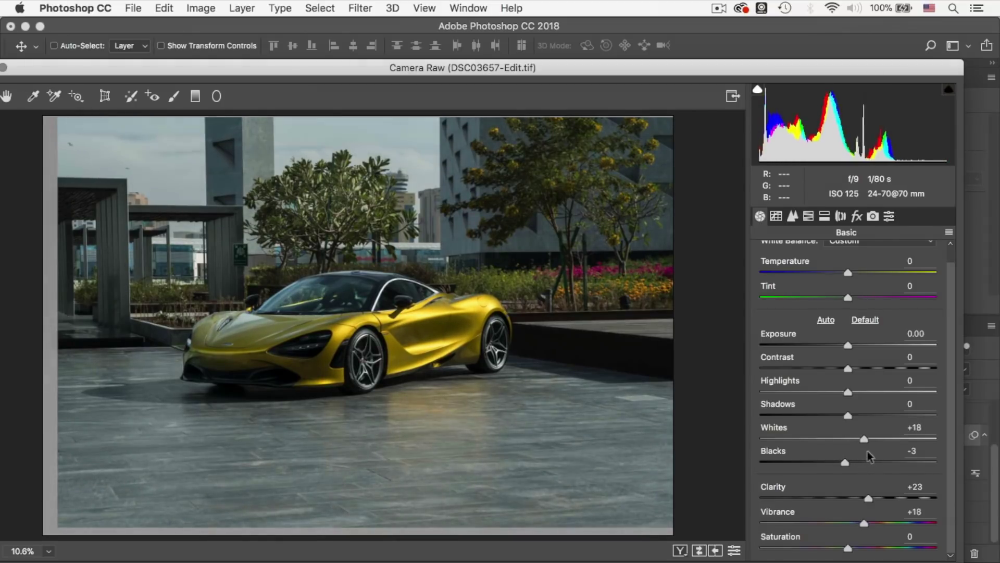
pyautogui.moveTo(867, 451)
pyautogui.mouseDown()
pyautogui.moveTo(877, 449)
pyautogui.moveTo(860, 457)
pyautogui.moveTo(868, 453)
pyautogui.mouseUp()
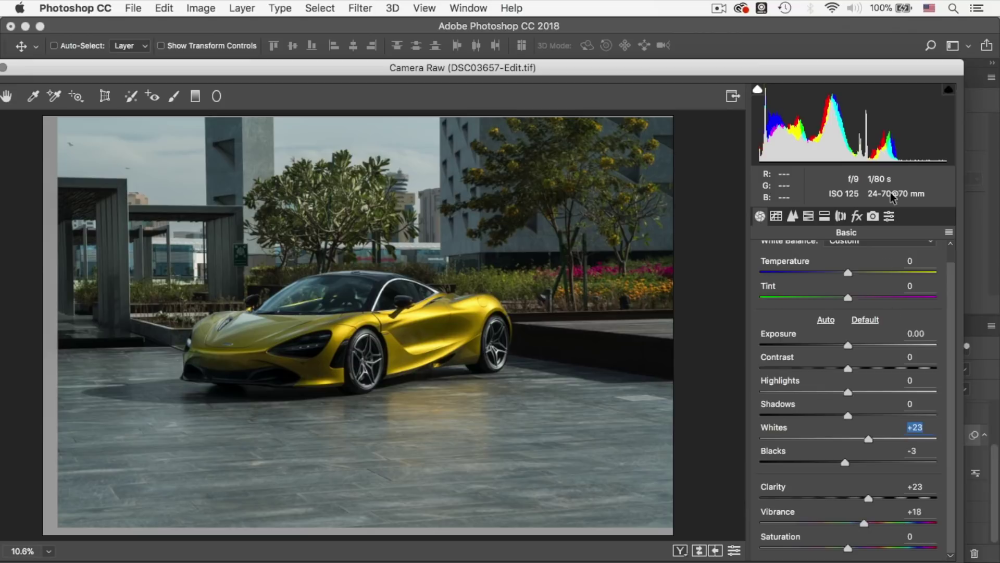
pyautogui.moveTo(211, 69); pyautogui.dragTo(324, 70)
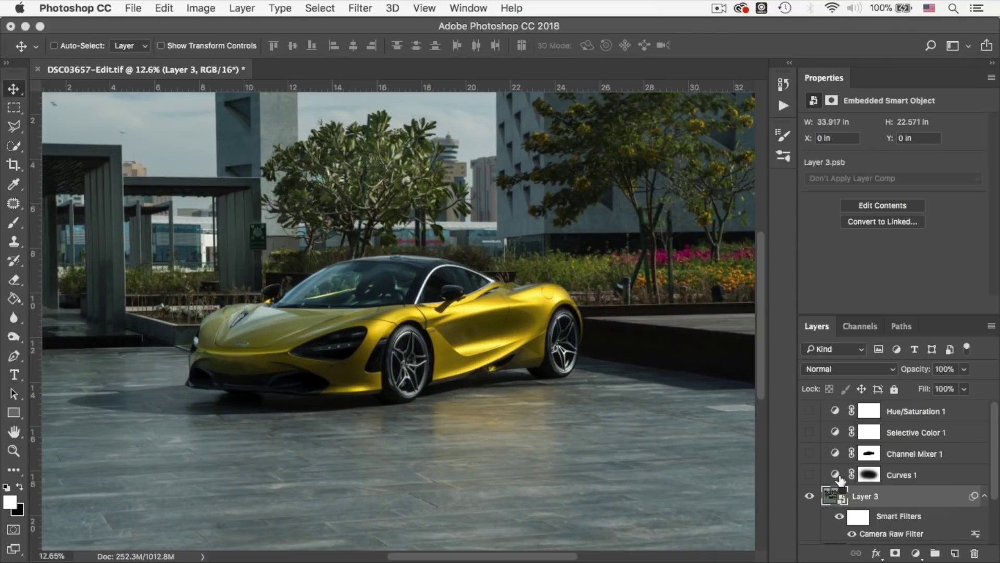
# Turn on the Luminosity-blended Curves 1 layer and compare the vignette darkening on the zoomed-out photo.
pyautogui.click(833, 475)
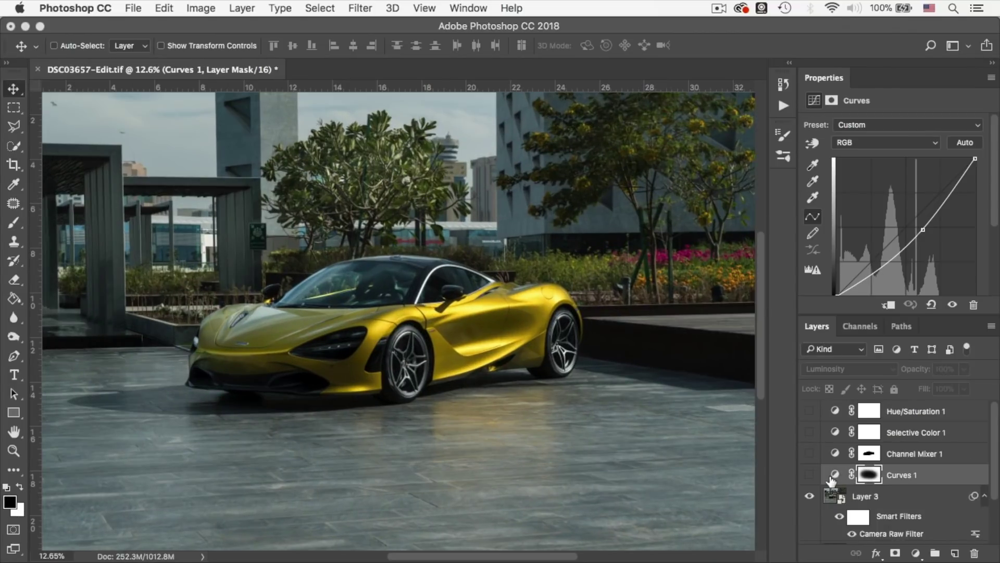
pyautogui.click(809, 474)
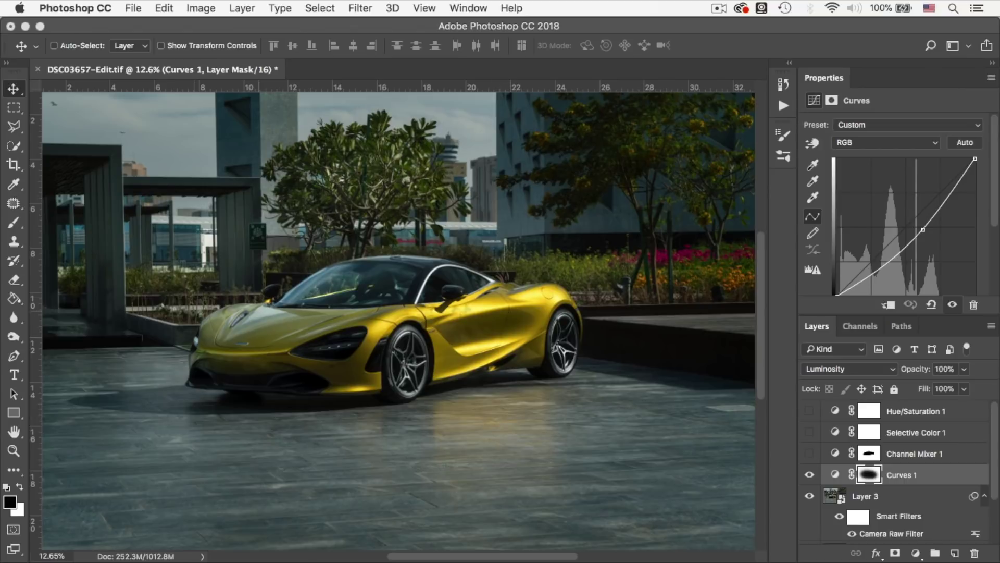
pyautogui.click(809, 475)
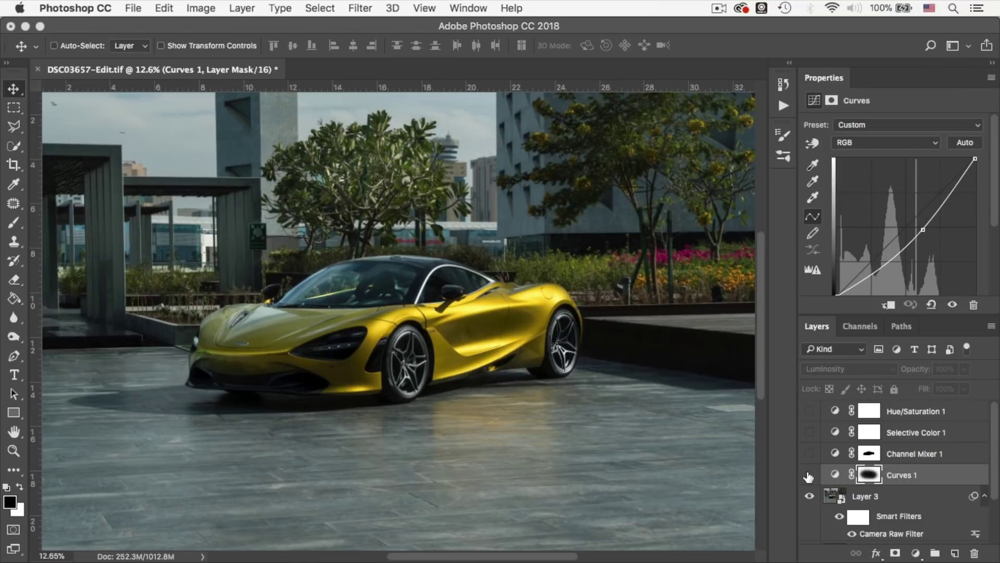
pyautogui.click(809, 475)
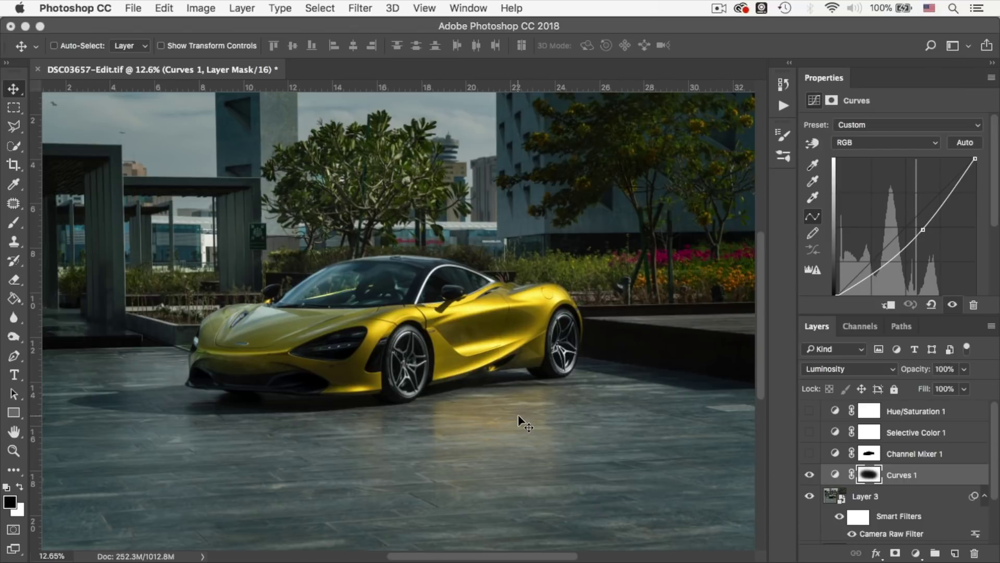
pyautogui.press('super+minus')
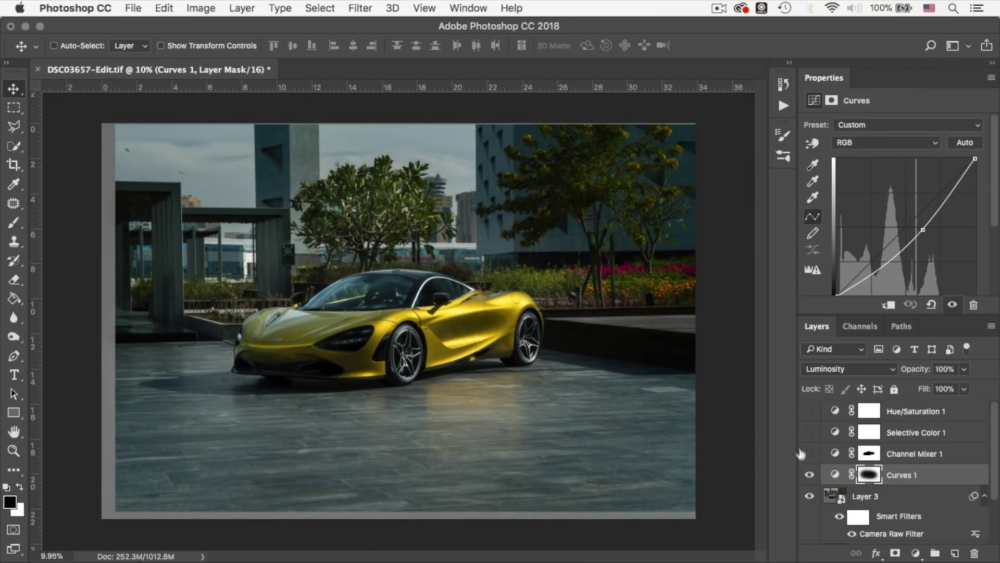
pyautogui.click(811, 474)
pyautogui.click(811, 474)
pyautogui.click(811, 475)
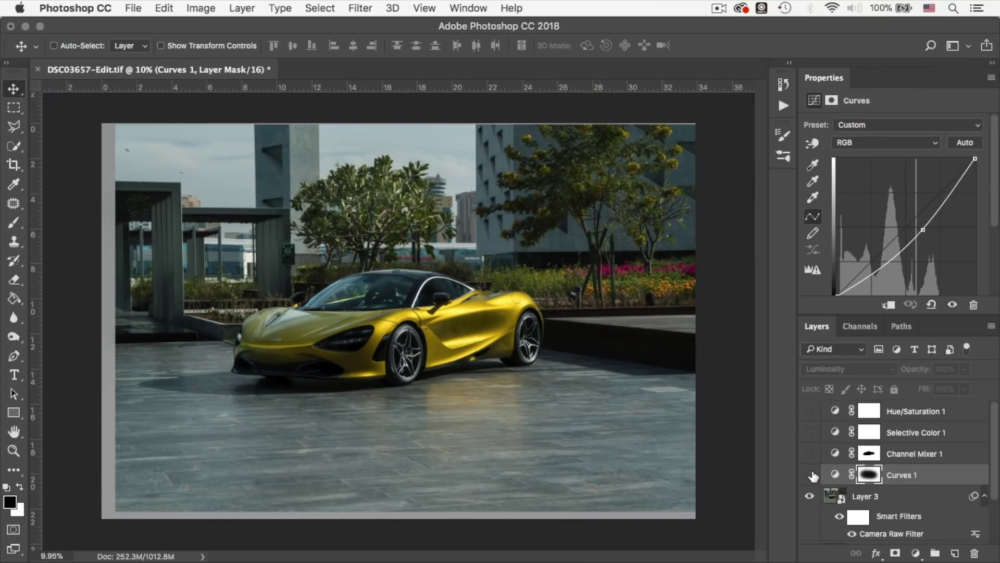
pyautogui.click(811, 474)
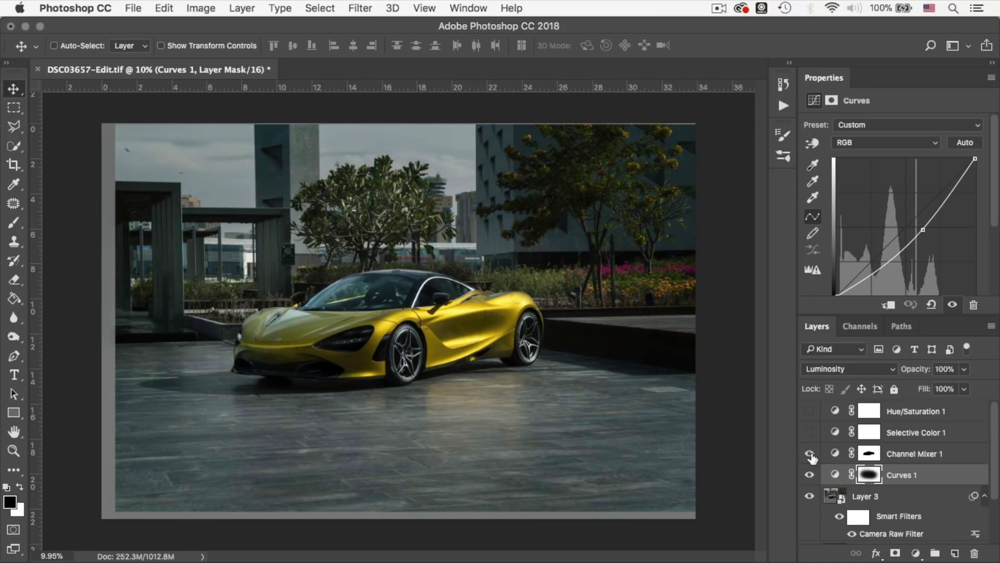
# Turn on the Channel Mixer 1, Selective Color 1 and Hue/Saturation 1 layers.
pyautogui.click(836, 454)
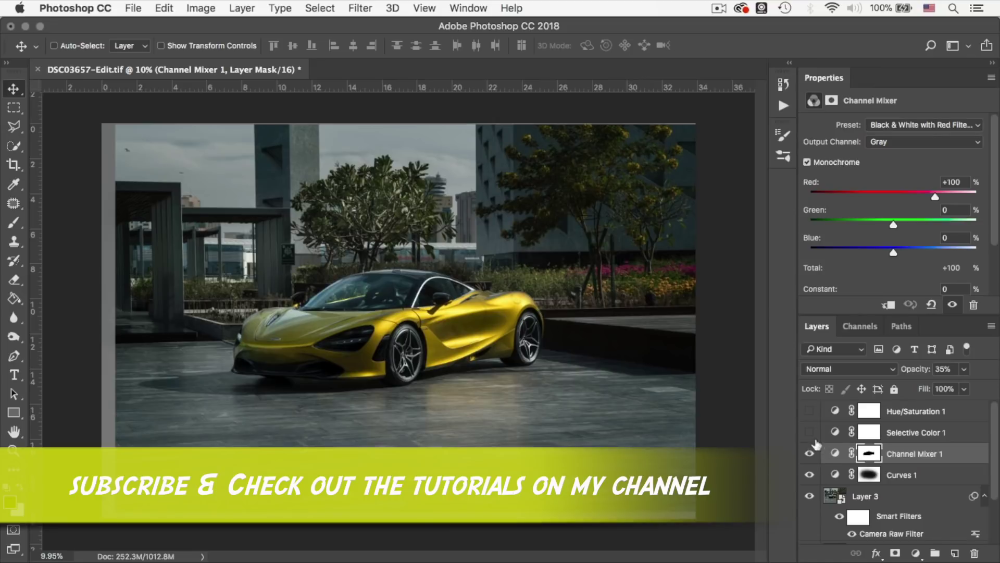
pyautogui.click(891, 437)
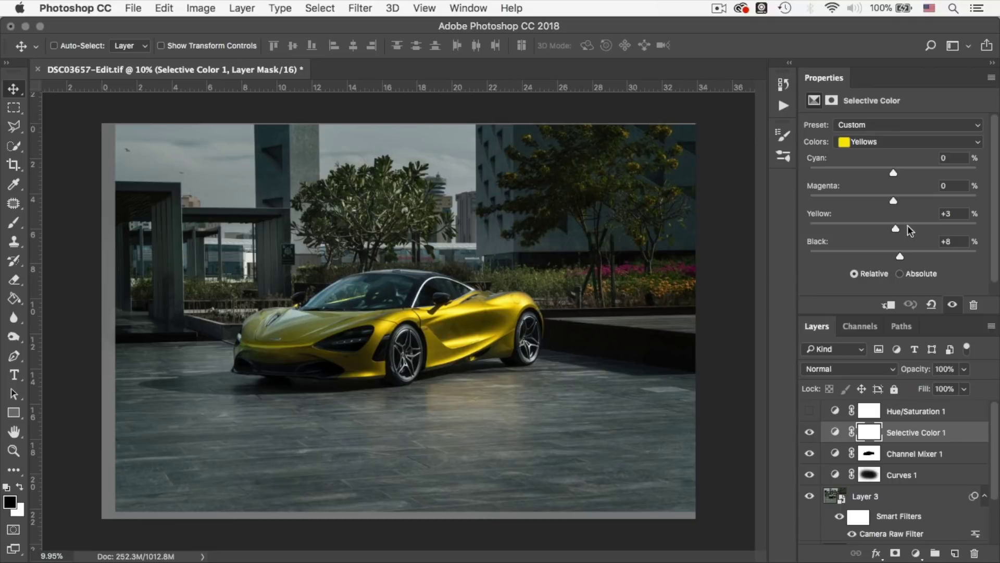
pyautogui.click(809, 415)
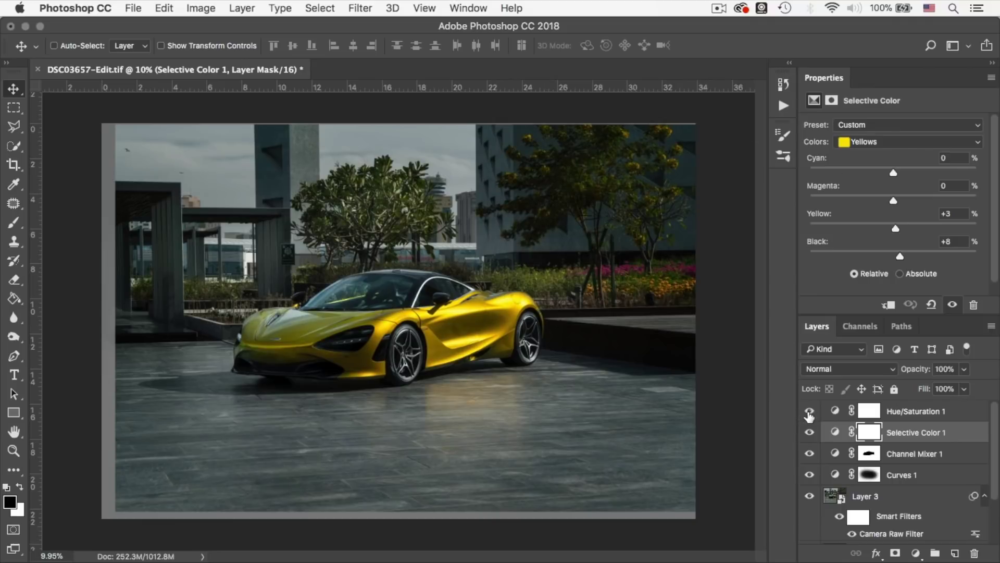
# Set Hue/Saturation 1 to Yellows with Hue -2 and Saturation +28, and compare the boost.
pyautogui.click(907, 421)
pyautogui.click(835, 411)
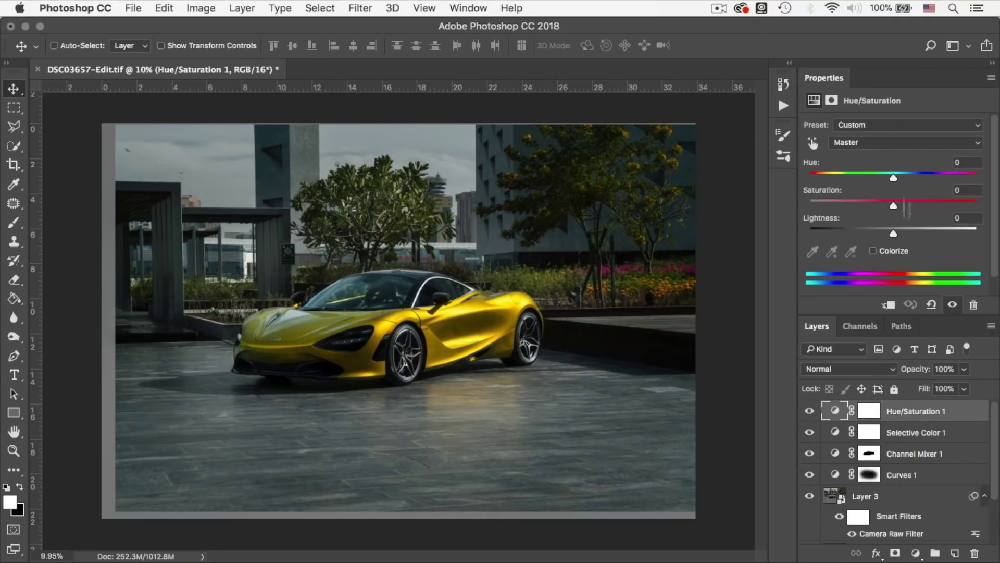
pyautogui.click(908, 149)
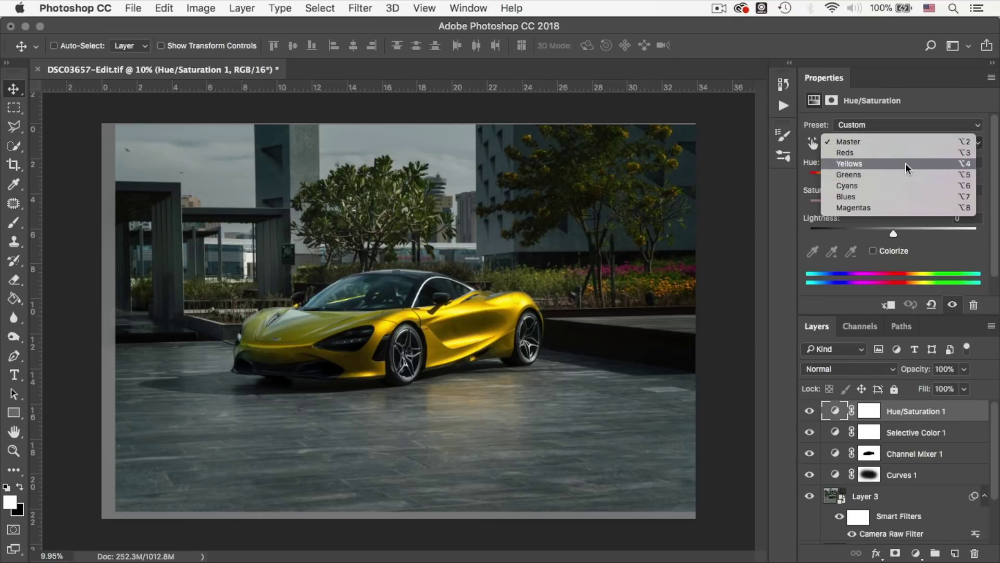
pyautogui.click(905, 163)
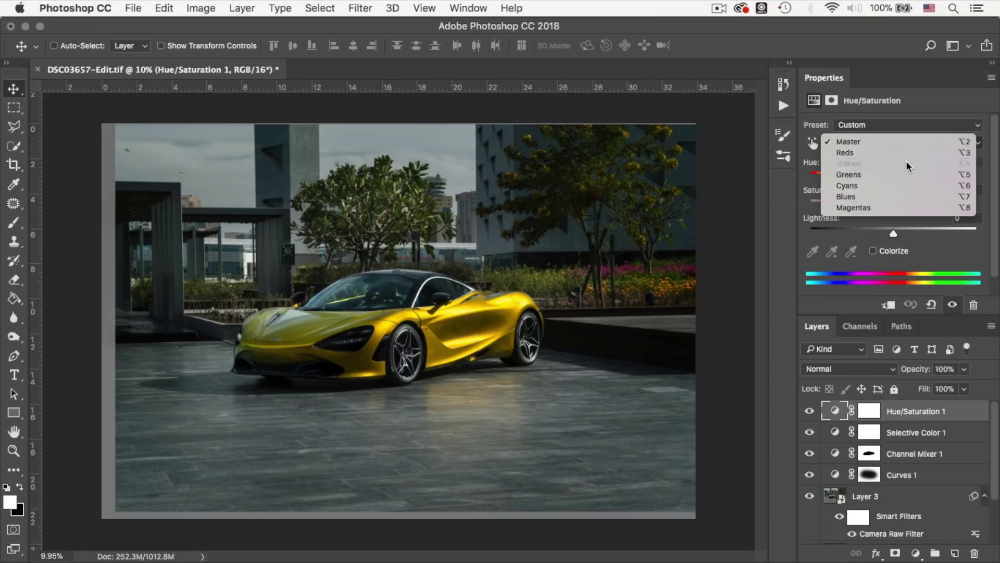
pyautogui.click(811, 412)
pyautogui.click(810, 412)
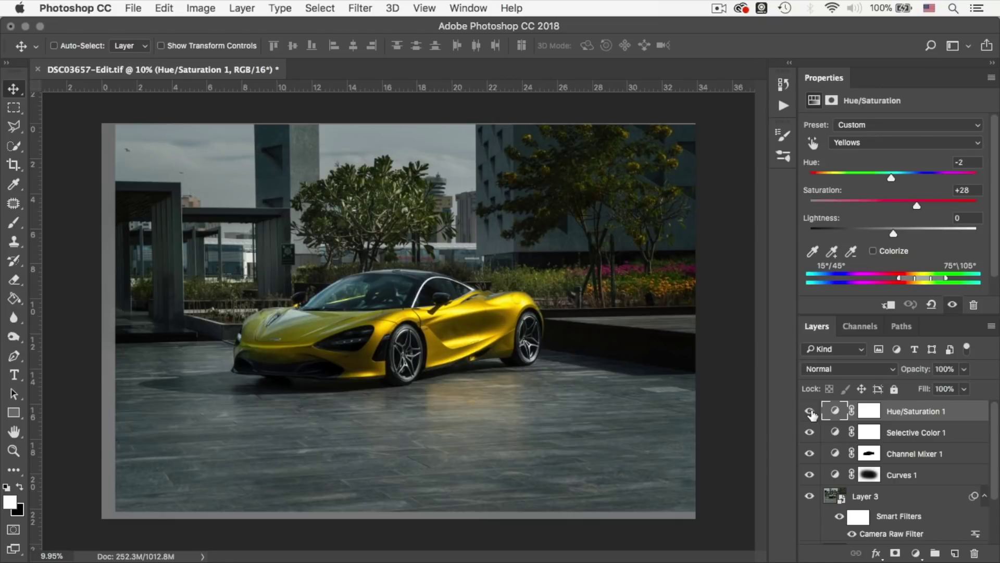
pyautogui.click(811, 412)
pyautogui.click(811, 412)
pyautogui.scroll(-1, 576, 414)
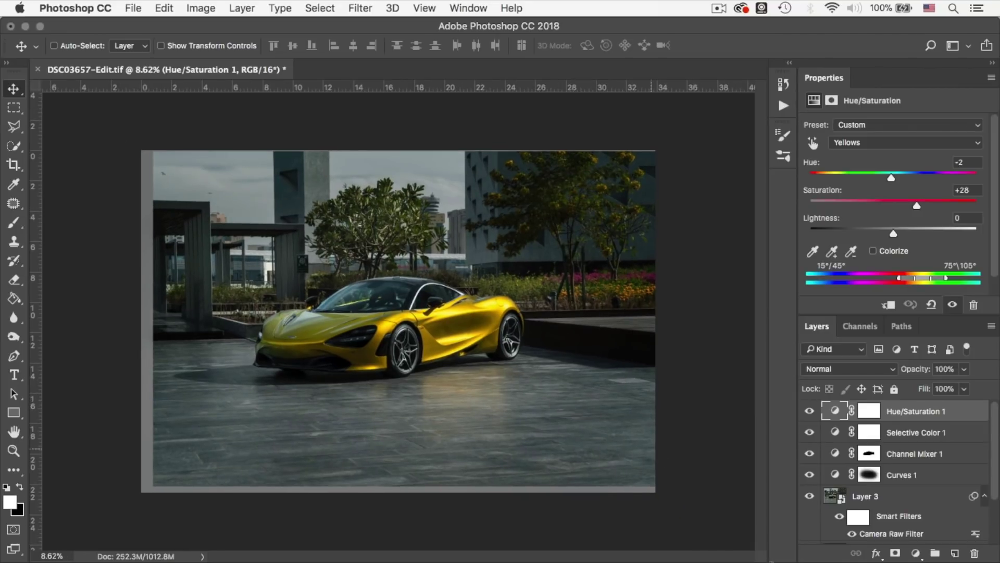
# Switch to Lightroom Classic and review DSC03657-Edit.tif's Basic settings: Exposure +0.30, Blacks +5, Clarity +11.
pyautogui.moveTo(750, 557)
pyautogui.click(774, 543)
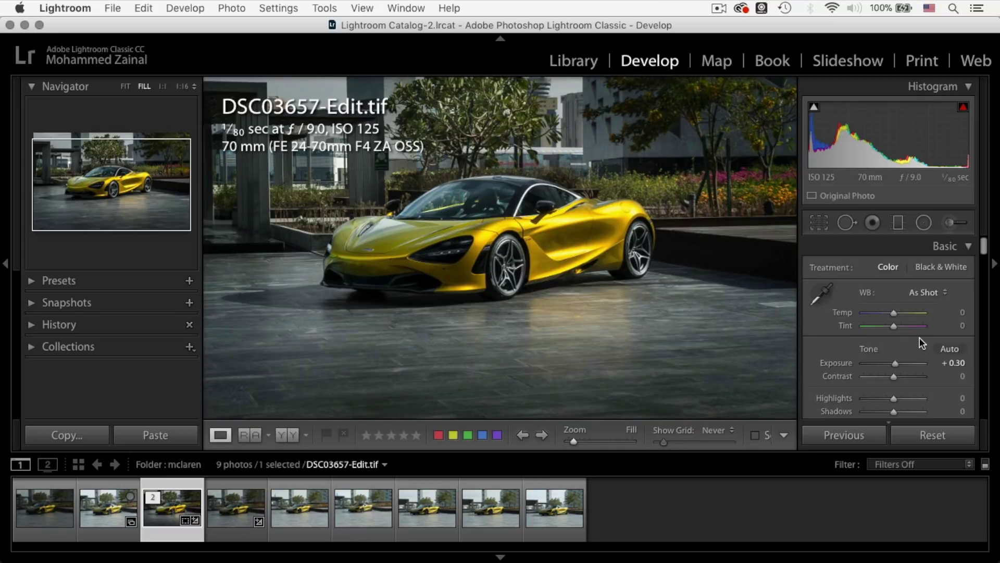
pyautogui.scroll(-1, 920, 338)
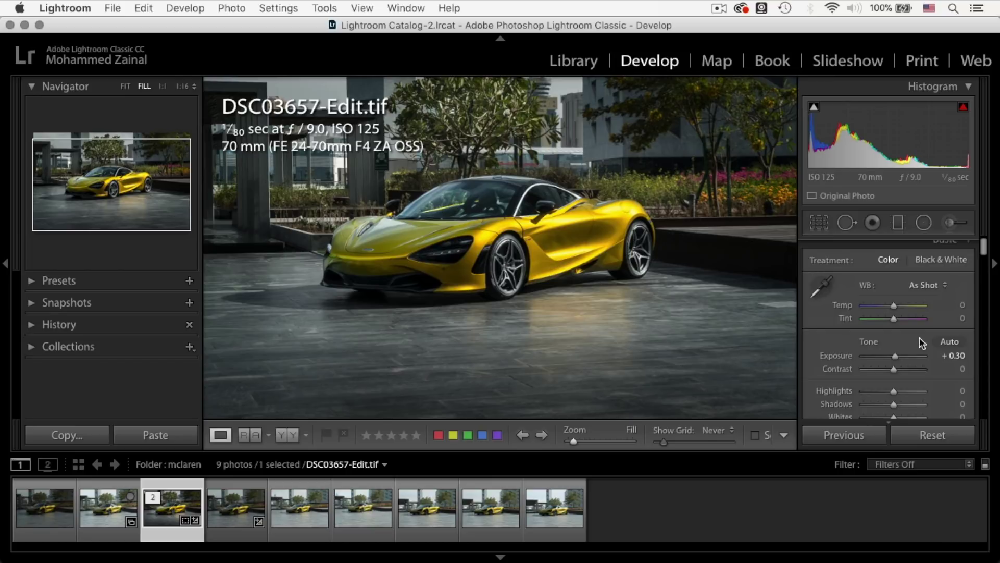
pyautogui.scroll(-5, 920, 336)
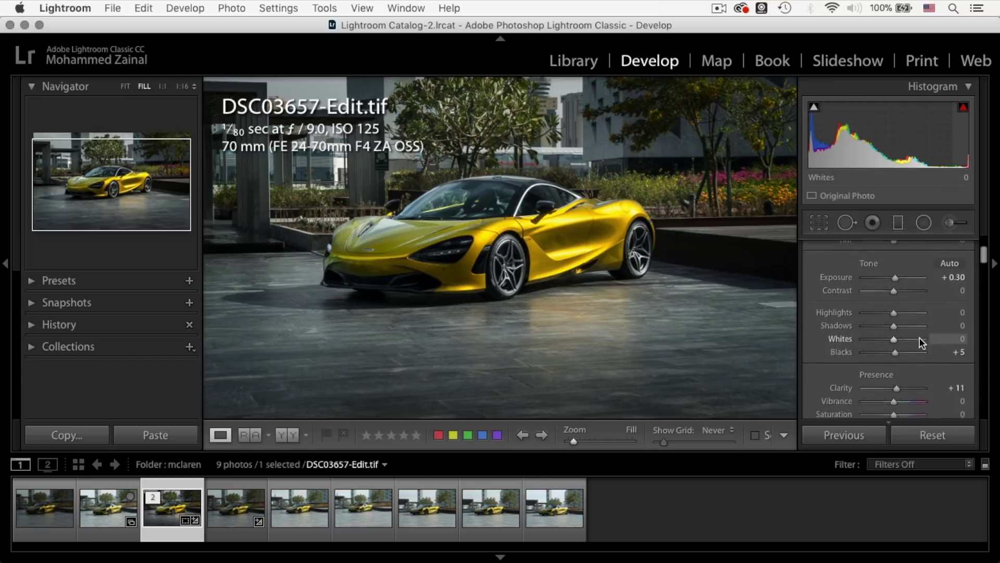
pyautogui.scroll(-2, 920, 337)
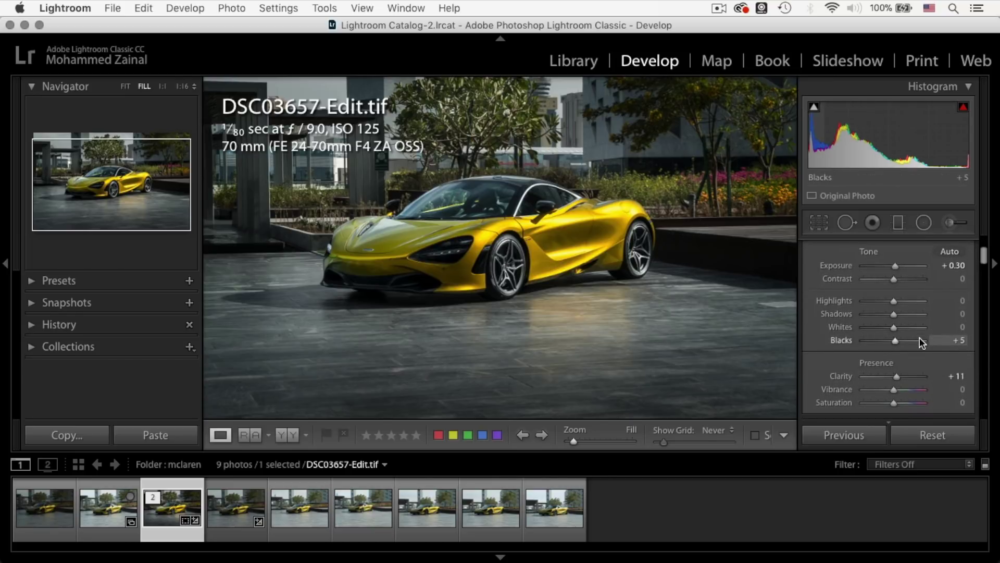
pyautogui.scroll(-3, 921, 341)
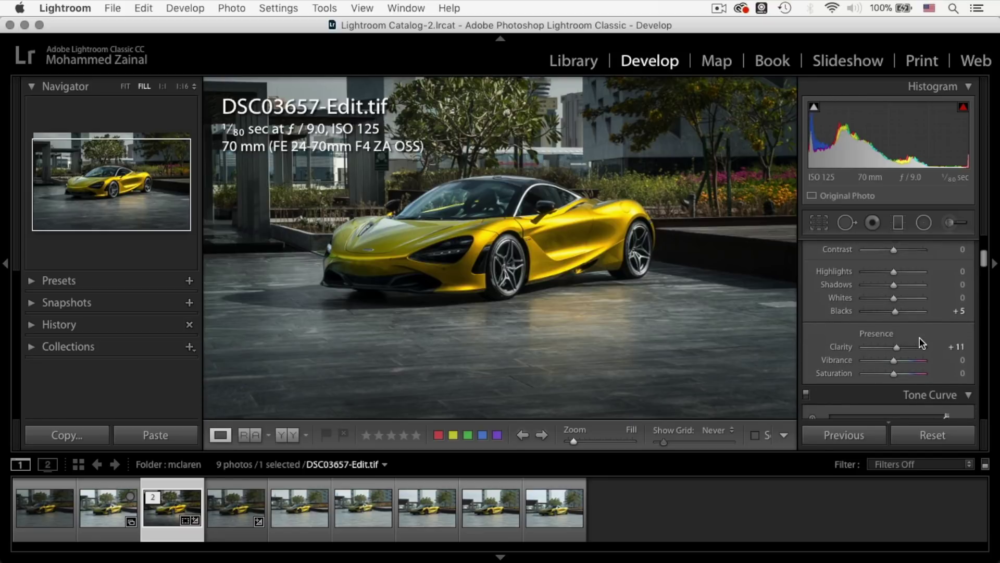
pyautogui.scroll(-1, 920, 337)
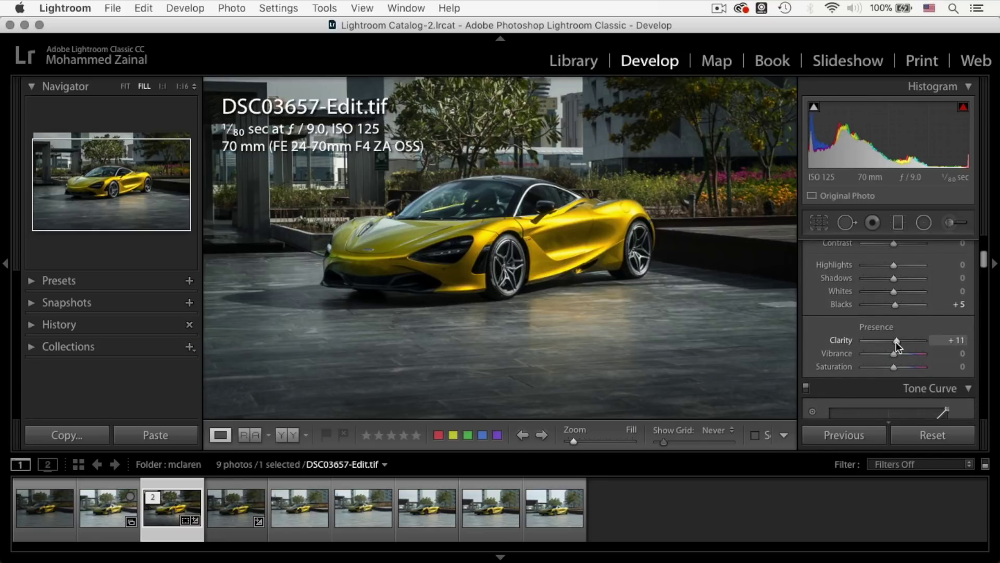
# Draw a graduated filter over the foreground pavement with Exposure -1.14 and Whites -20, and confirm it.
pyautogui.click(898, 224)
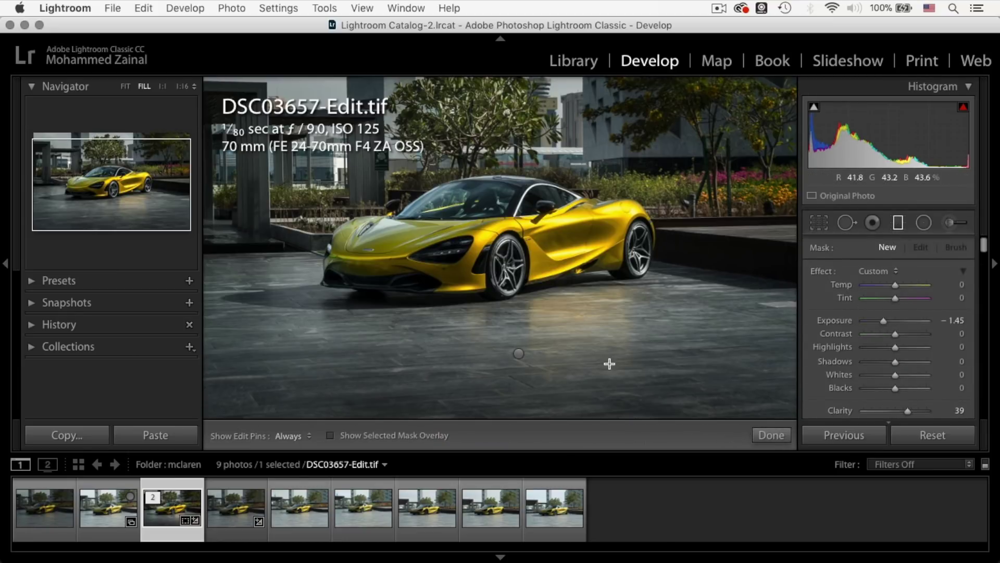
pyautogui.moveTo(518, 356); pyautogui.dragTo(519, 354)
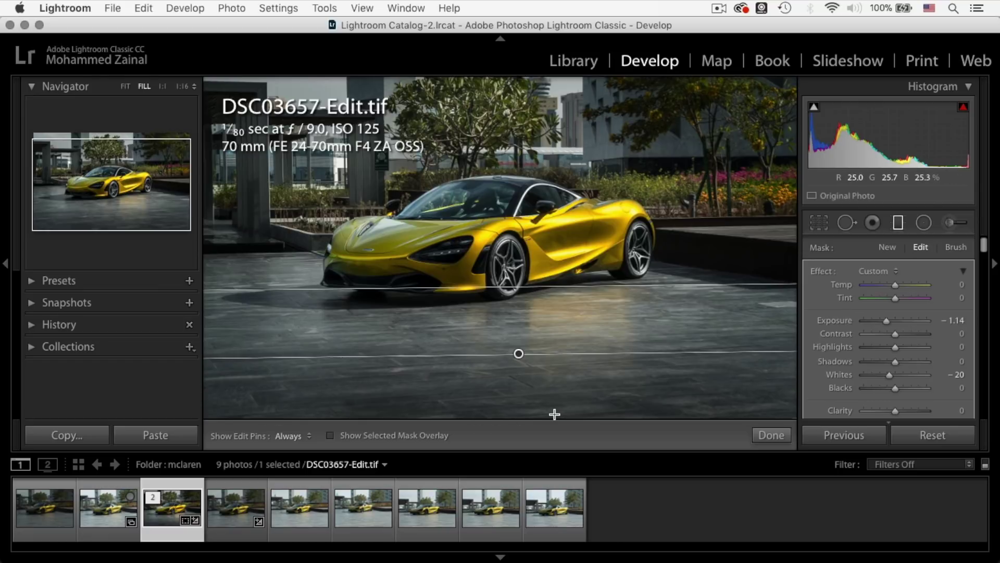
pyautogui.click(767, 435)
# Scroll the right panel past HSL and Split Toning to the Detail panel's sharpening settings.
pyautogui.scroll(-10, 933, 337)
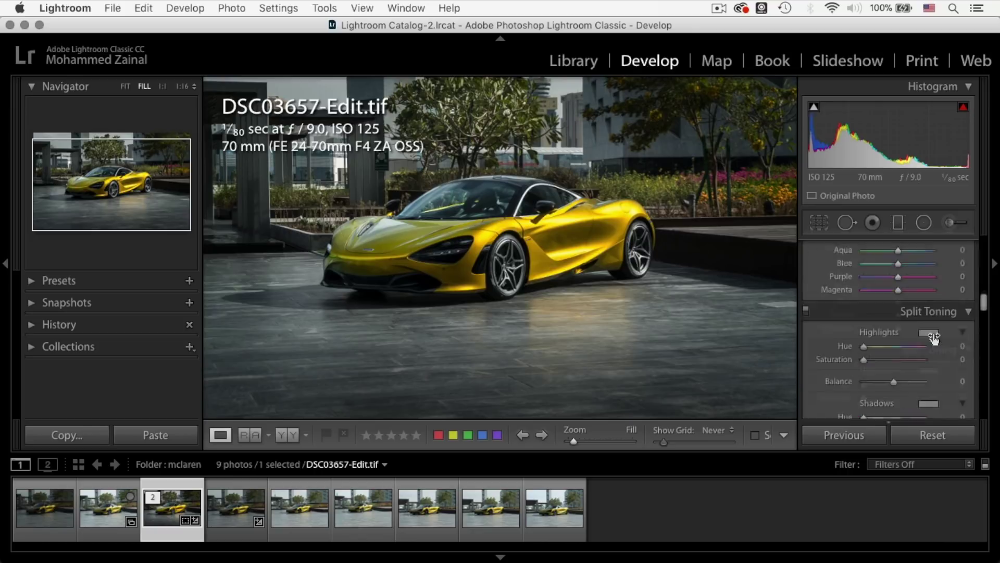
pyautogui.scroll(-10, 932, 336)
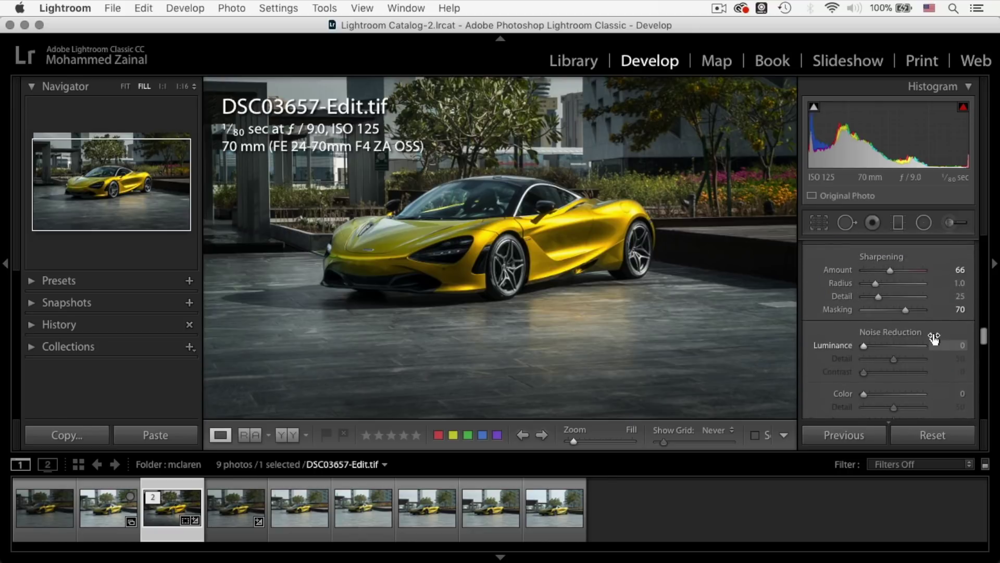